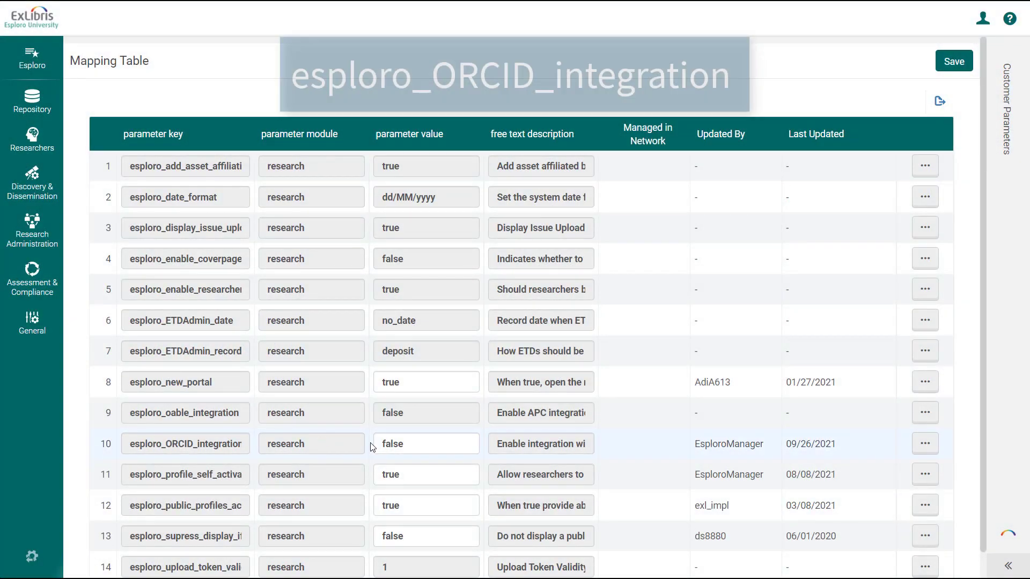
- Change the esploro_ORCID_integration value from false to true and save the customer parameters
click(377, 445)
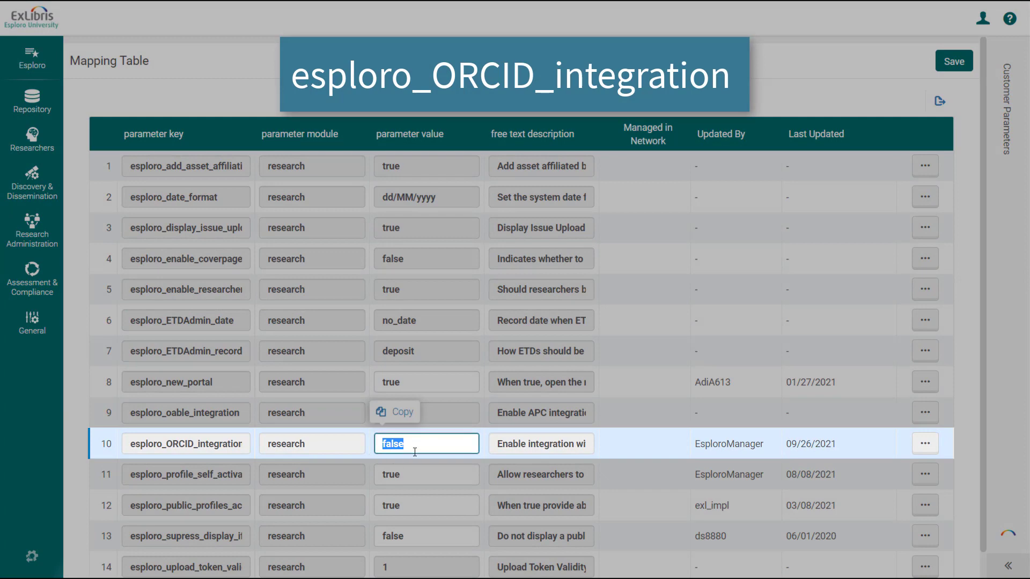
text(true)
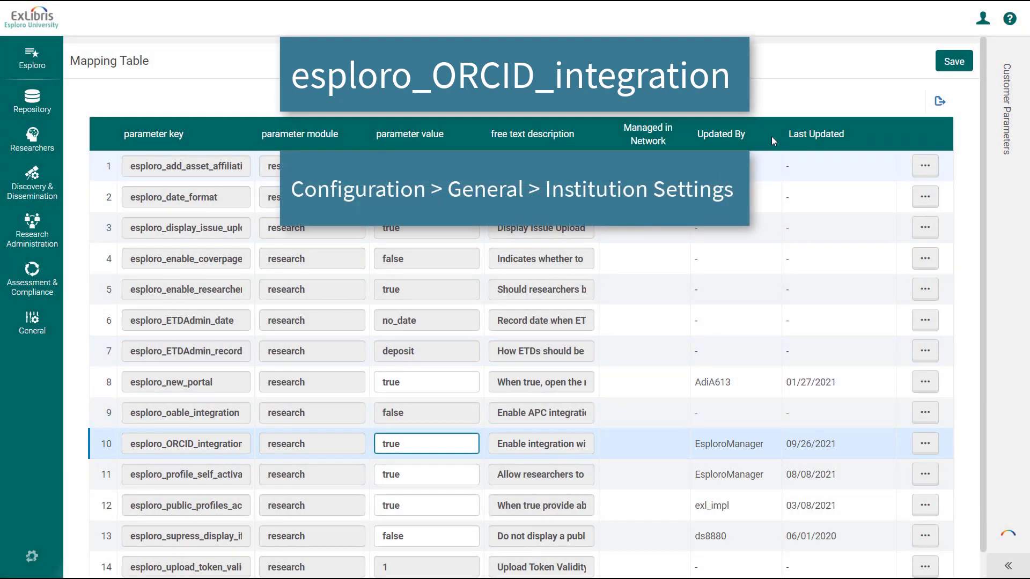
click(945, 68)
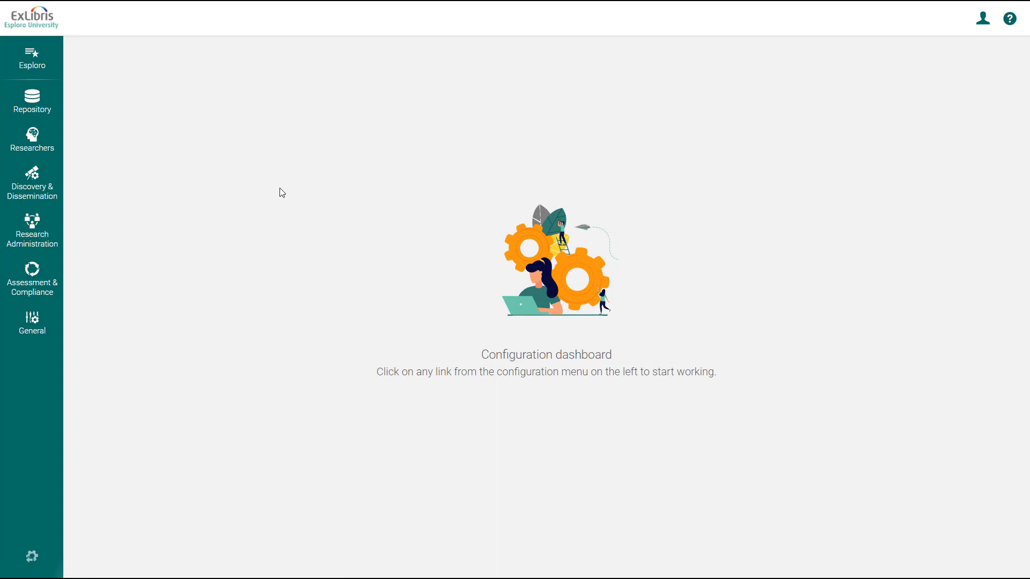
- Go to Repository > Integrations > ORCID Integration and paste in the ORCID client ID
click(23, 106)
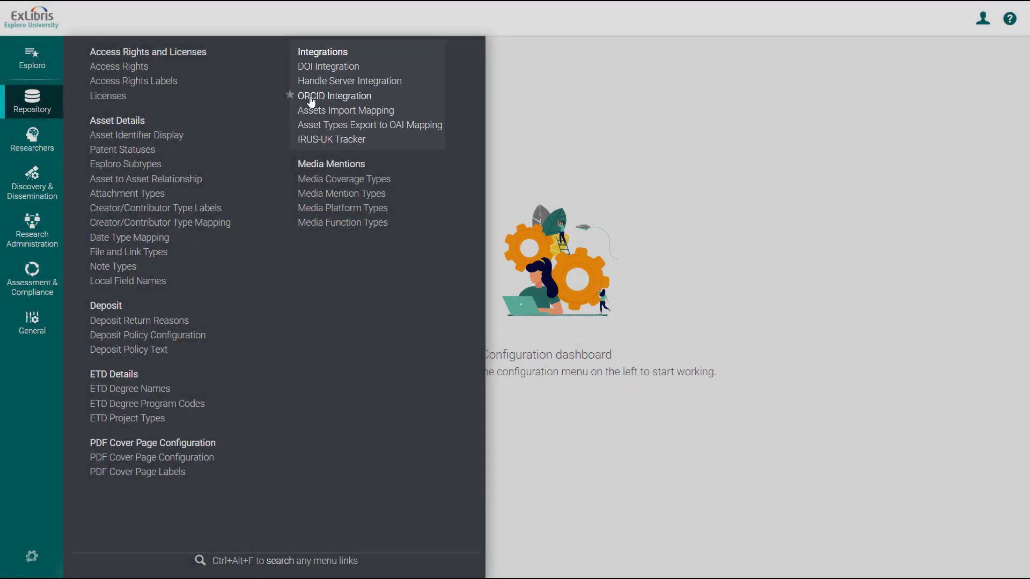
click(302, 96)
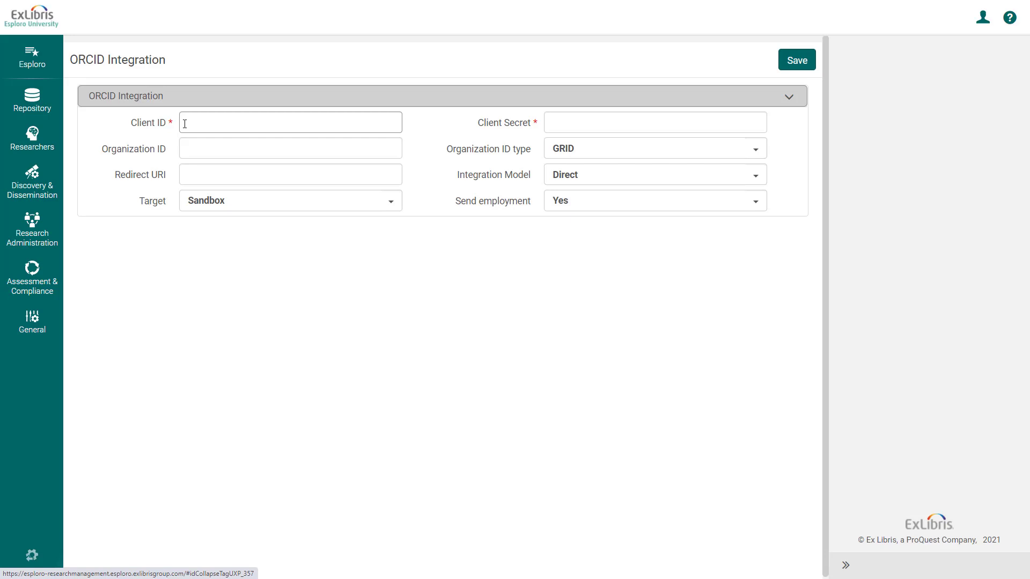
click(185, 124)
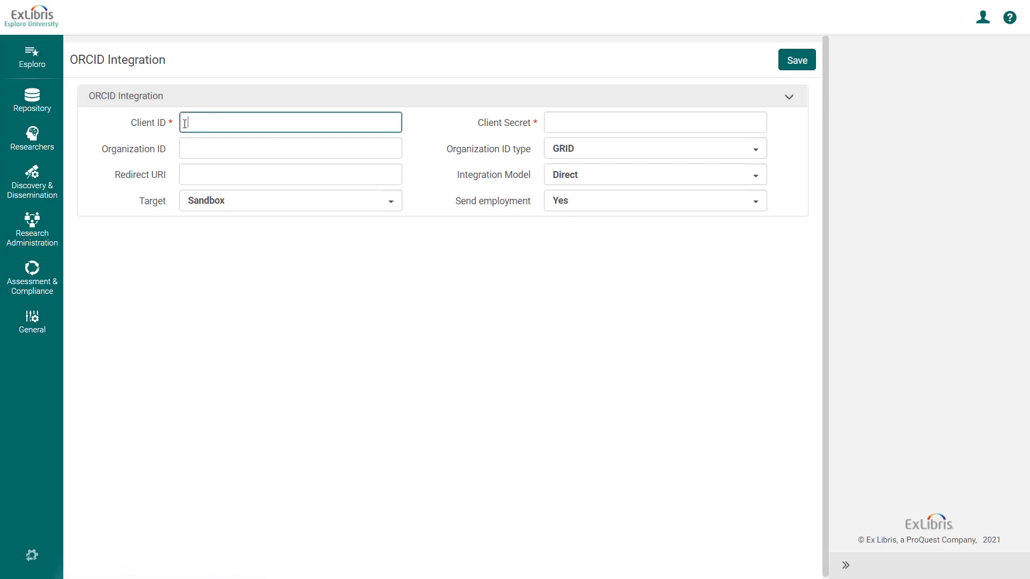
text(APS-FVQAF652TZCUX1YN)
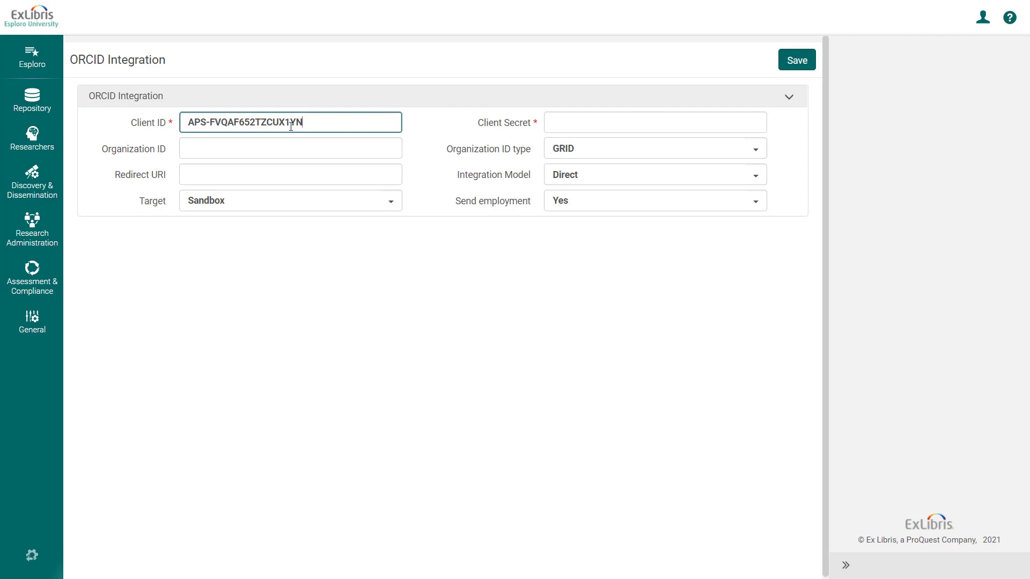
- Paste the client secret and the GRID organization ID grid.261331.4 into their fields
click(550, 123)
key(ctrl+v)
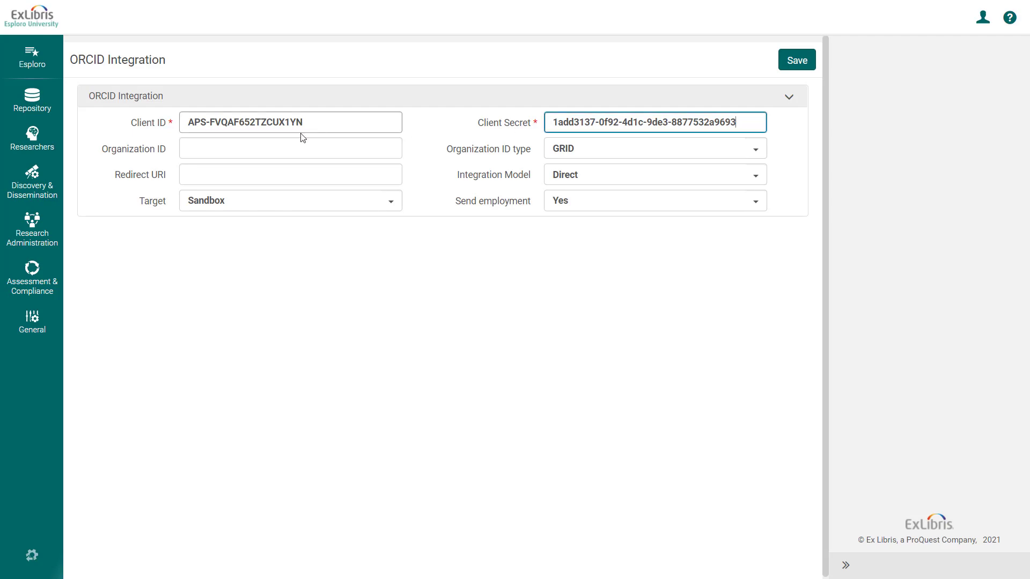
click(187, 150)
text(grid.261331.4)
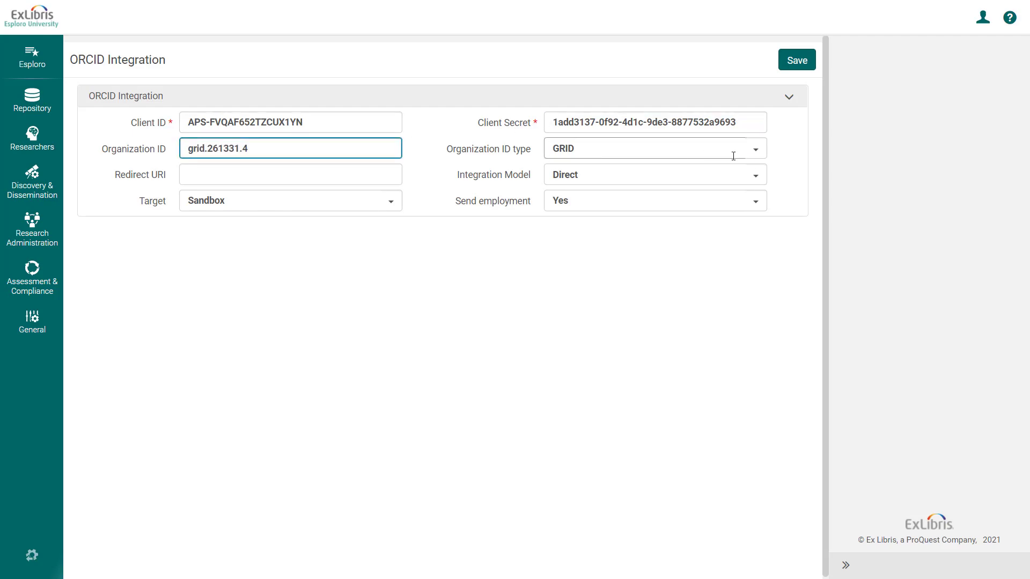
click(755, 157)
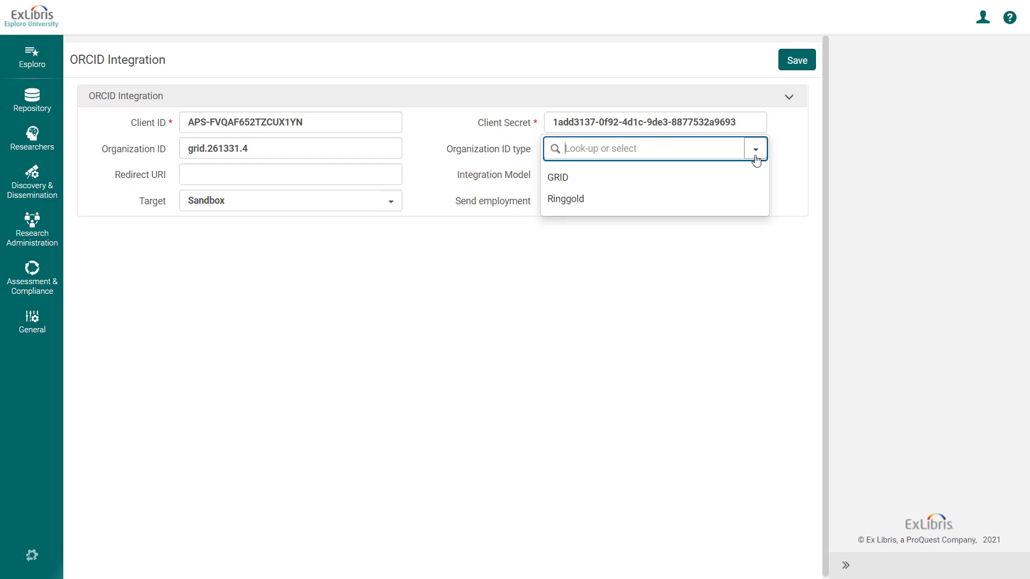
click(753, 183)
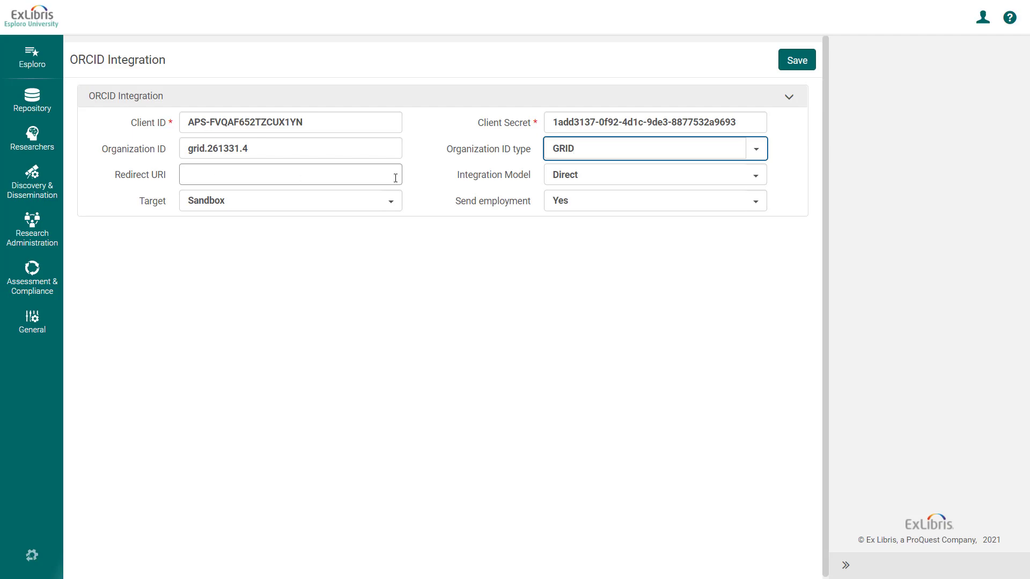
click(756, 181)
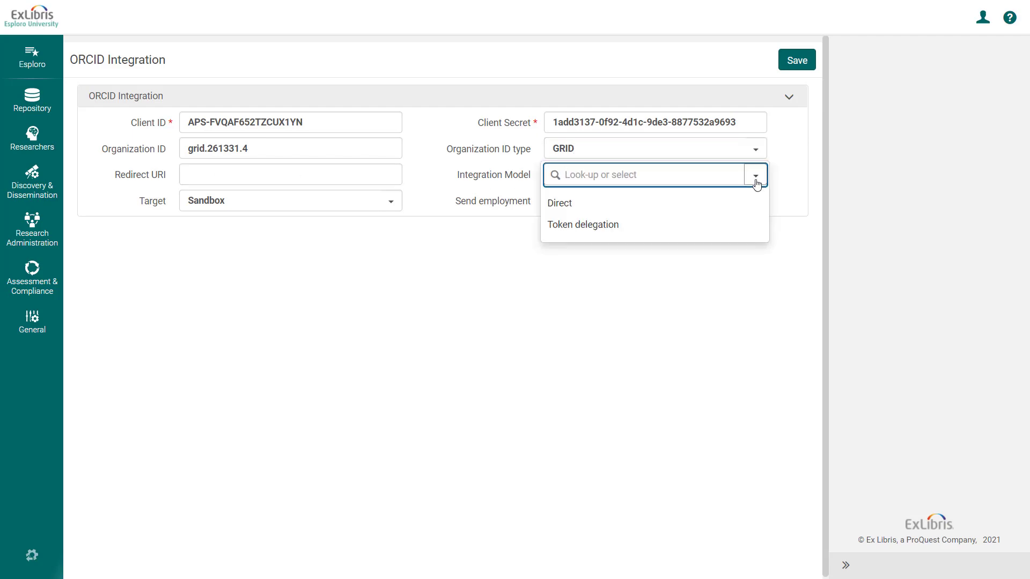
click(749, 209)
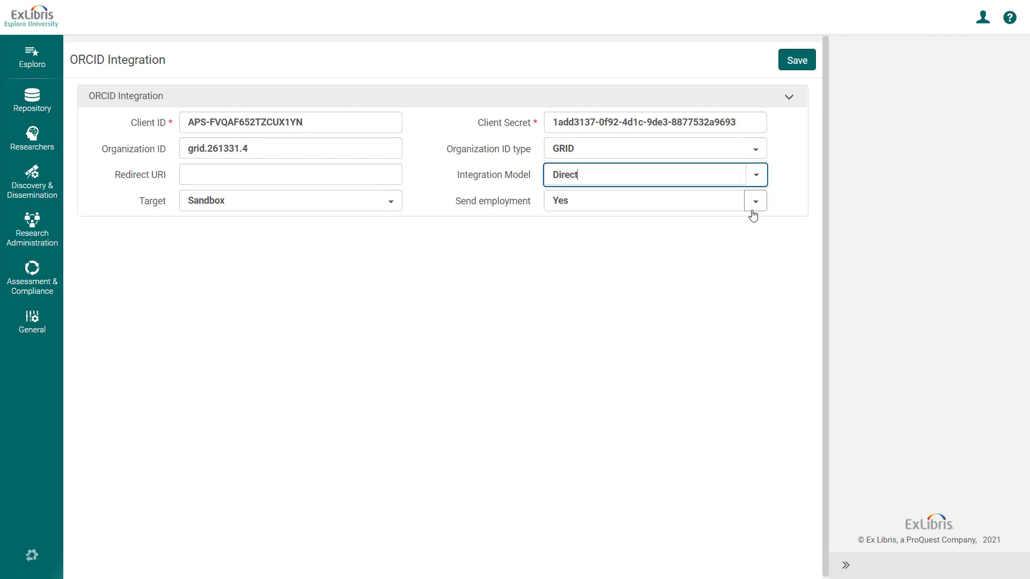
click(391, 208)
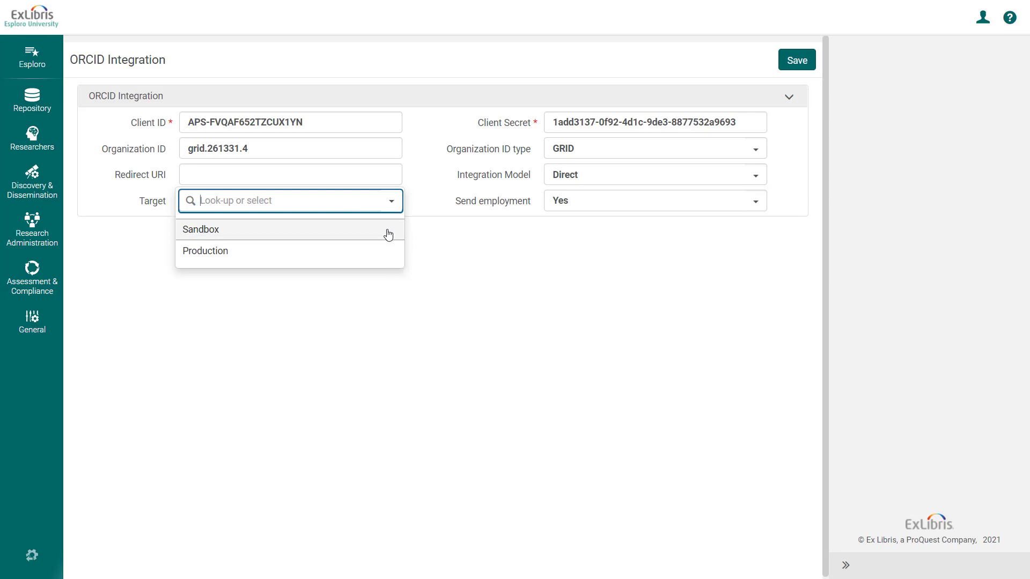
click(388, 235)
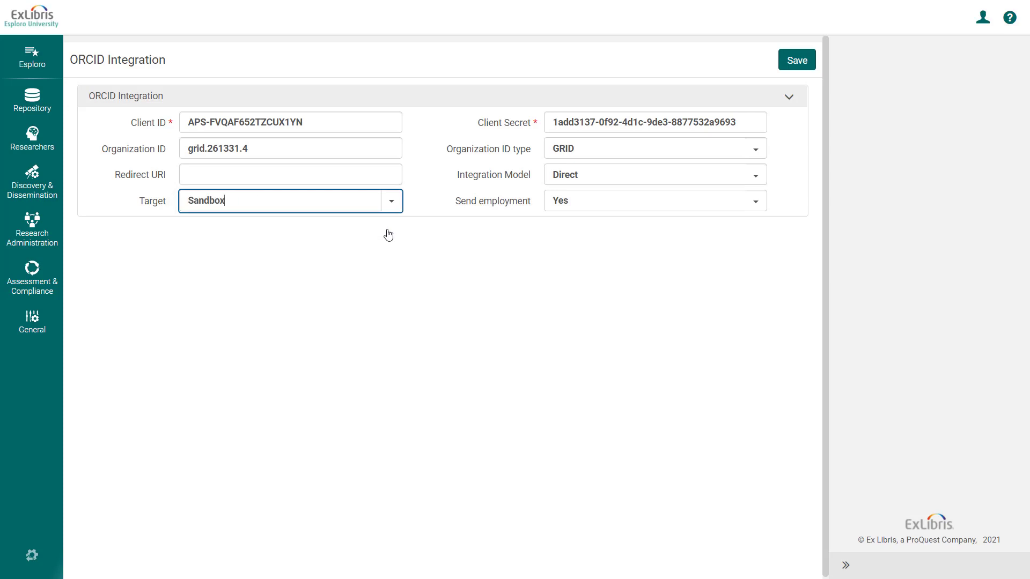
click(758, 207)
click(757, 251)
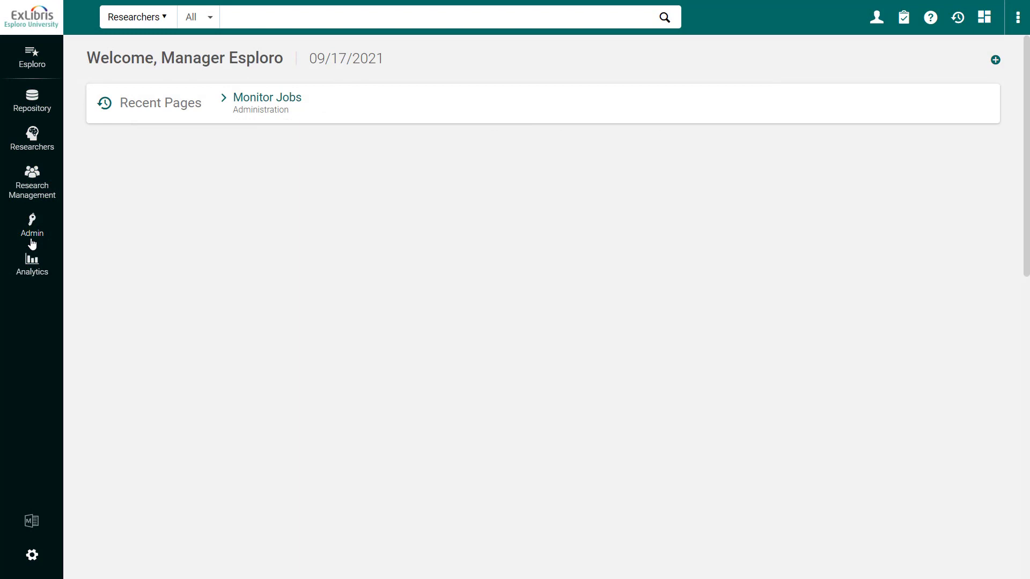
- Open General > Research Jobs Configuration and scroll down to the ORCID job section
click(31, 555)
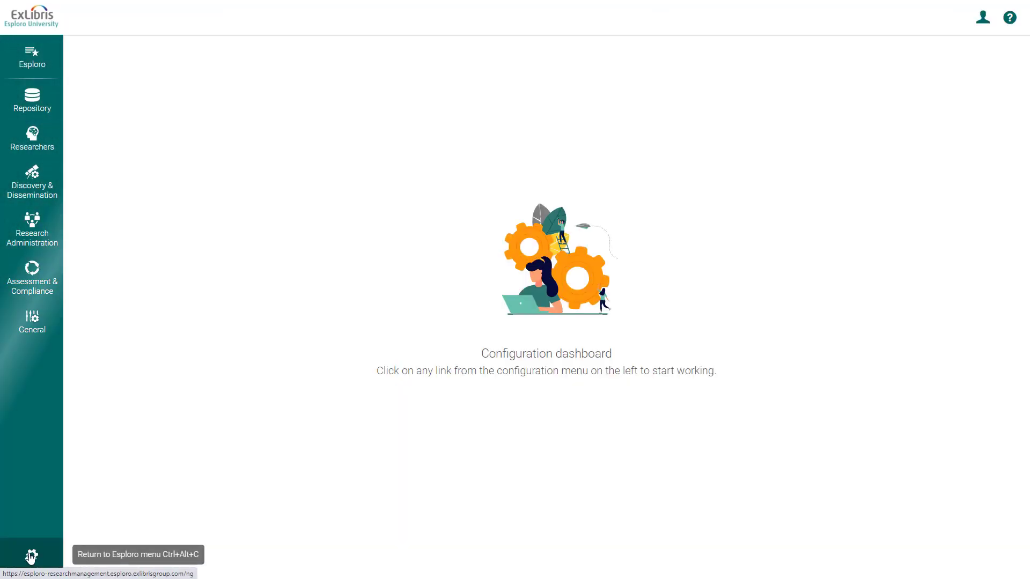
click(40, 328)
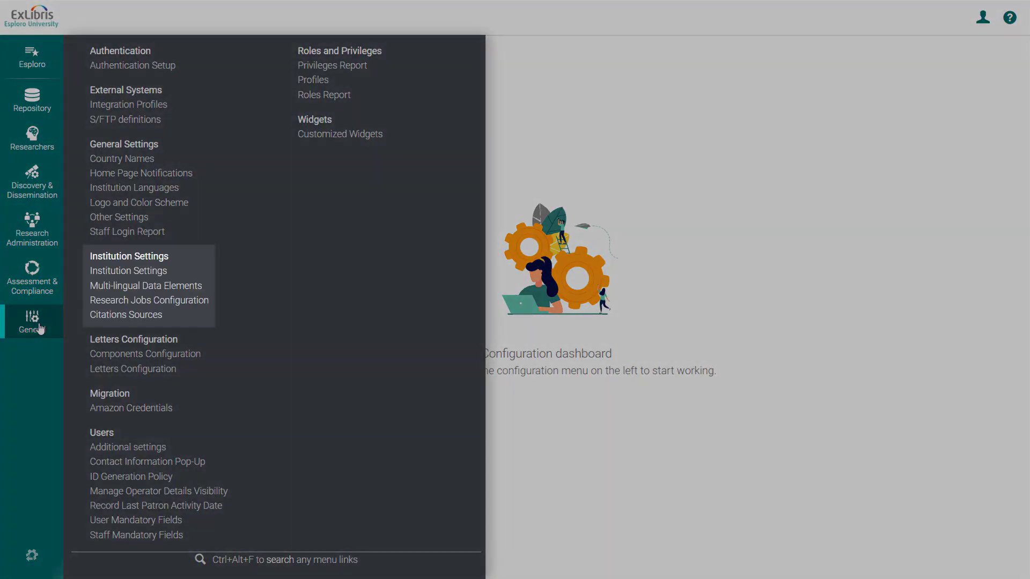
click(136, 302)
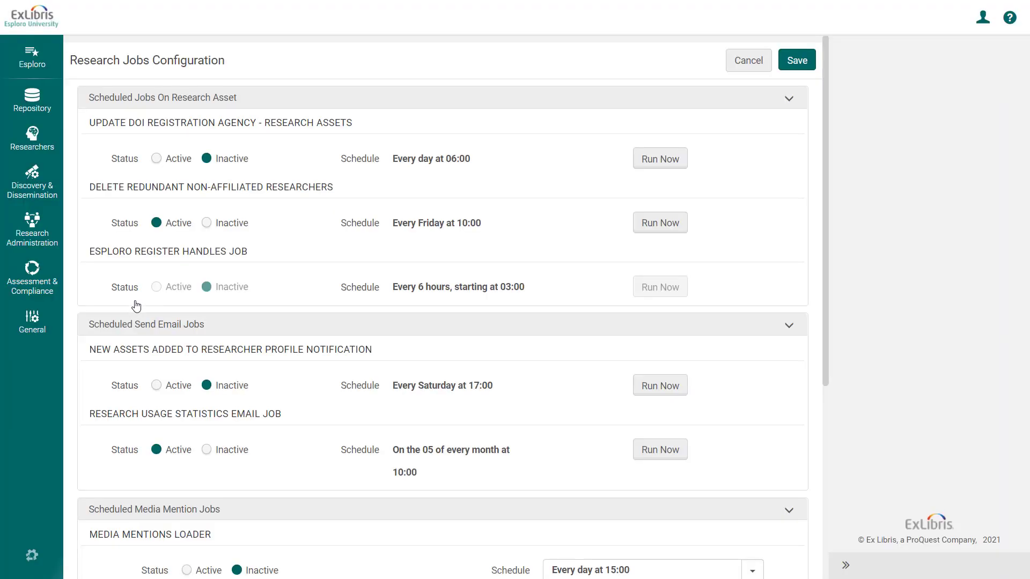
scroll(136, 306, down, 6)
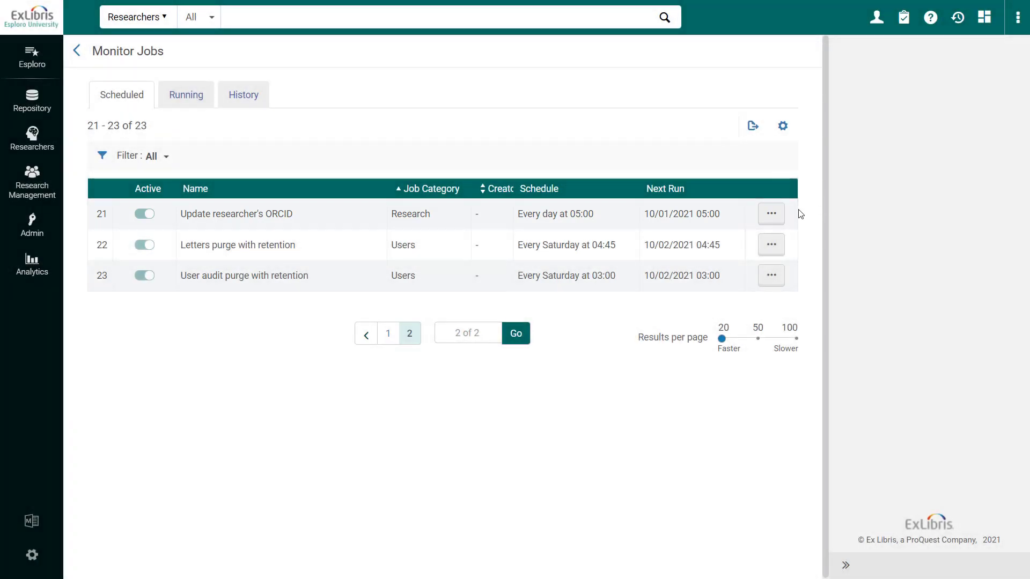
- Open Job History for Update researcher's ORCID, showing the 09/29 and 09/30/2021 successful runs
click(771, 214)
click(772, 245)
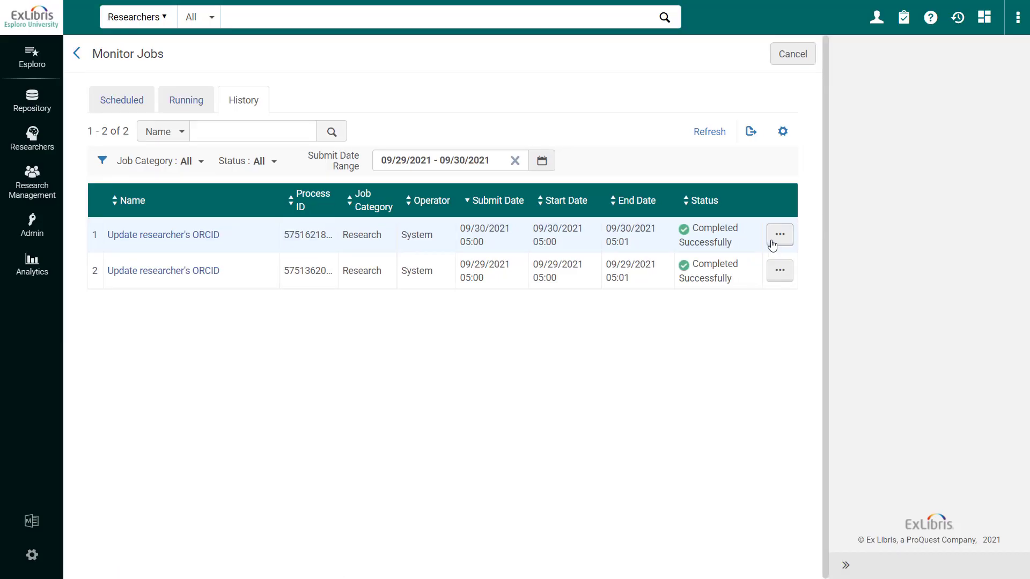
click(773, 245)
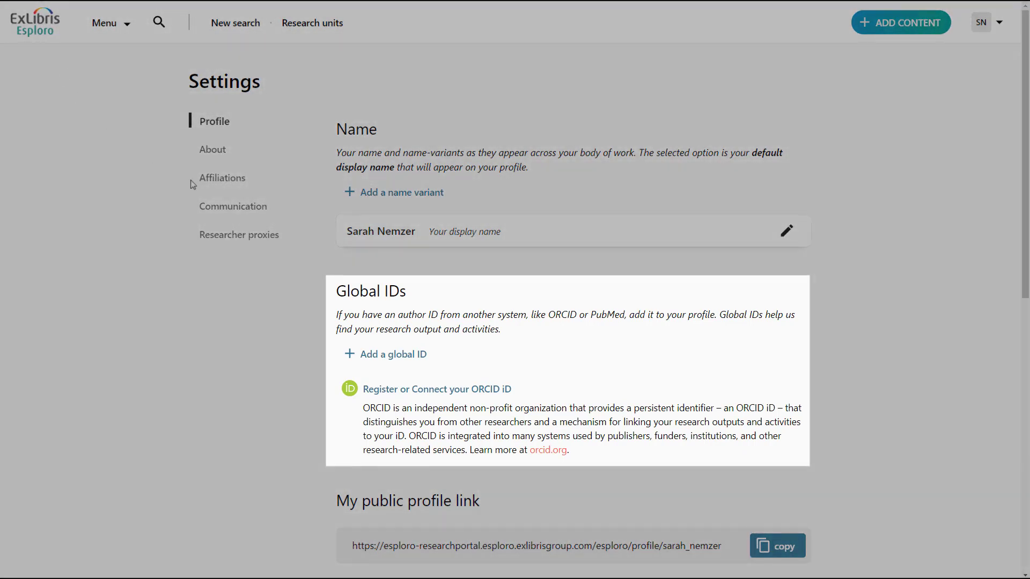
- Choose 'Register or Connect your ORCID iD' under Global IDs and focus the sign-in field
click(411, 391)
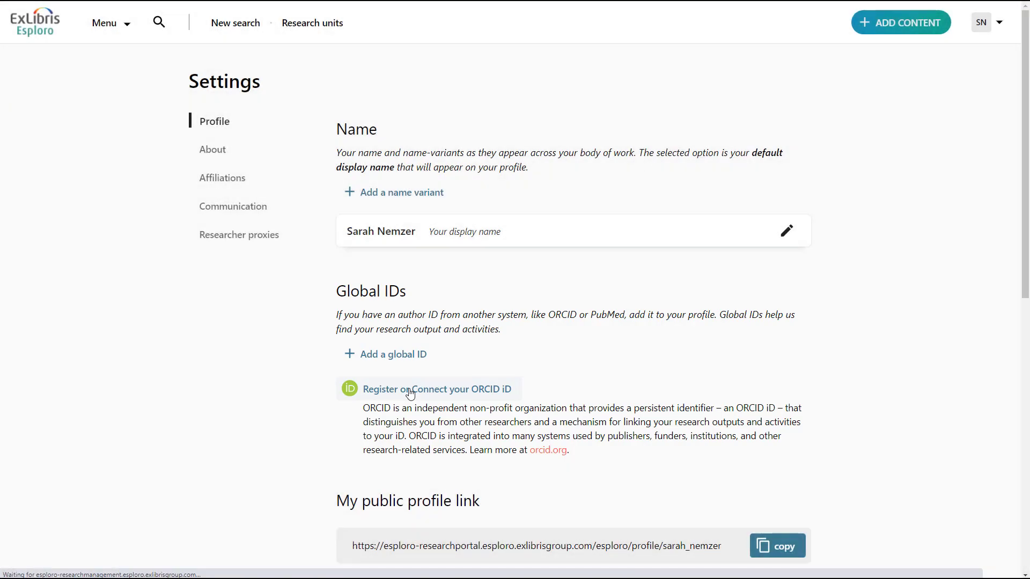
click(393, 112)
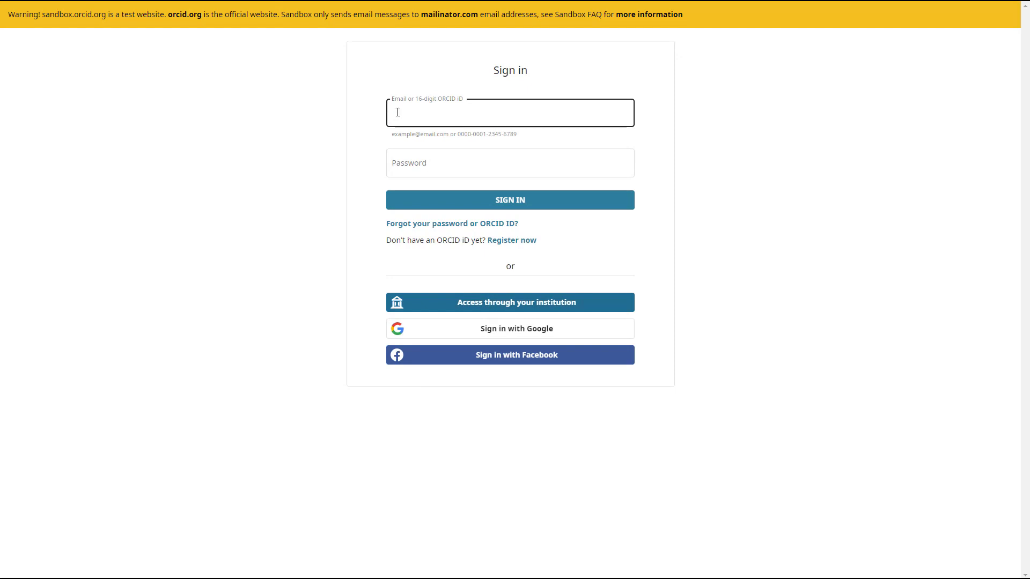
- Start a new ORCID registration, confirm the email, and declare no existing account matches
click(509, 241)
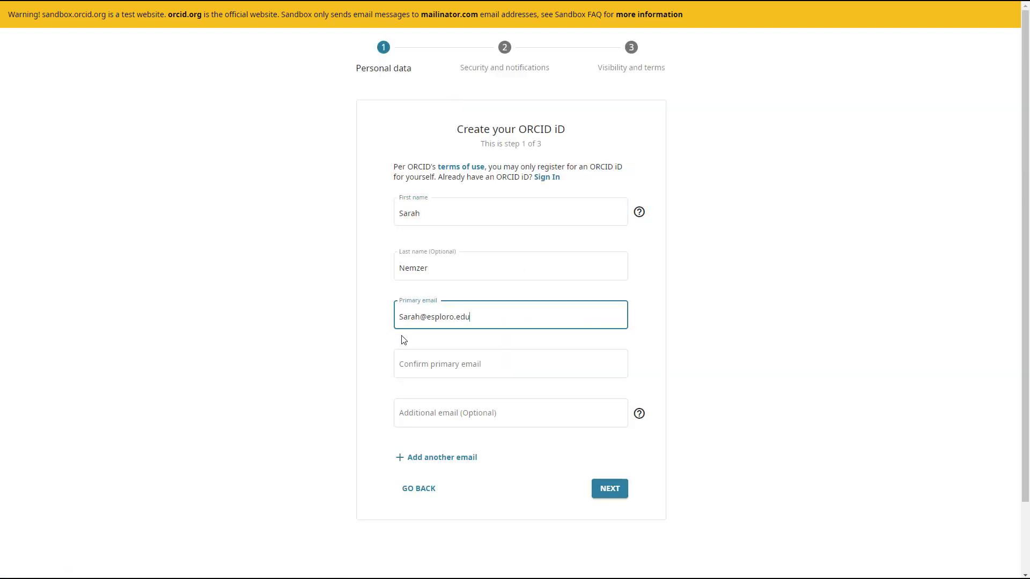
click(401, 369)
key(ctrl+v)
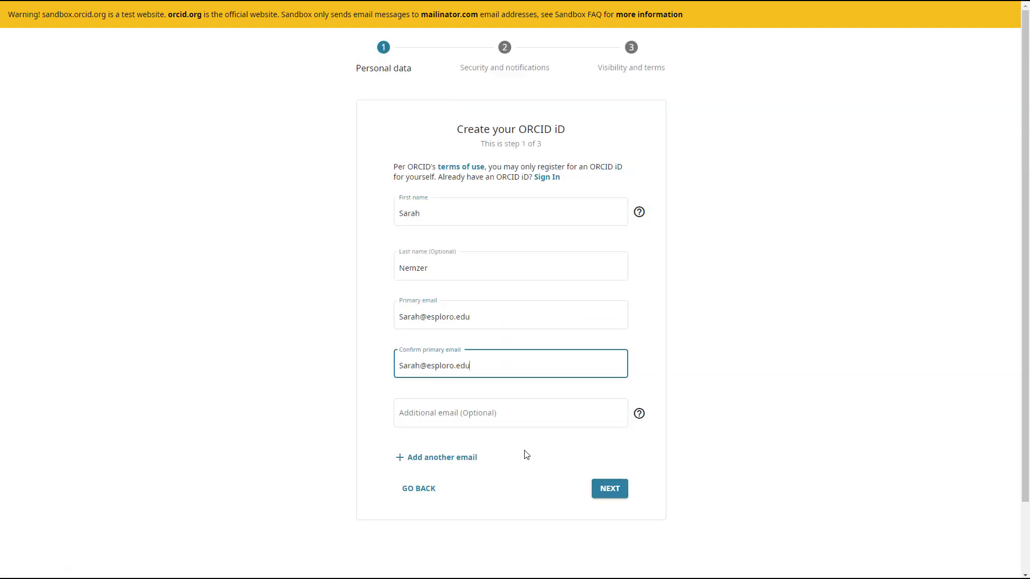
click(609, 489)
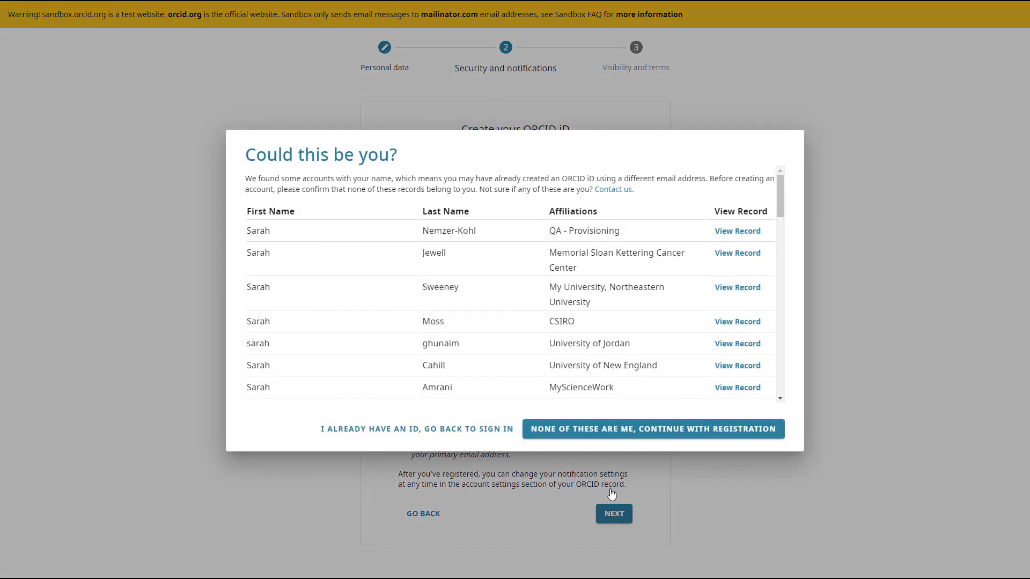
click(599, 426)
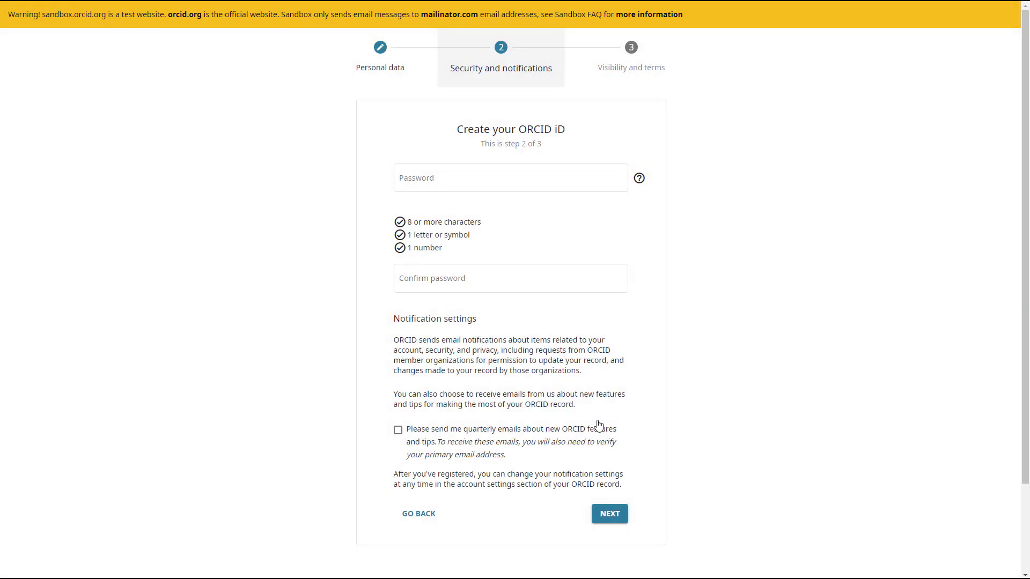
click(619, 519)
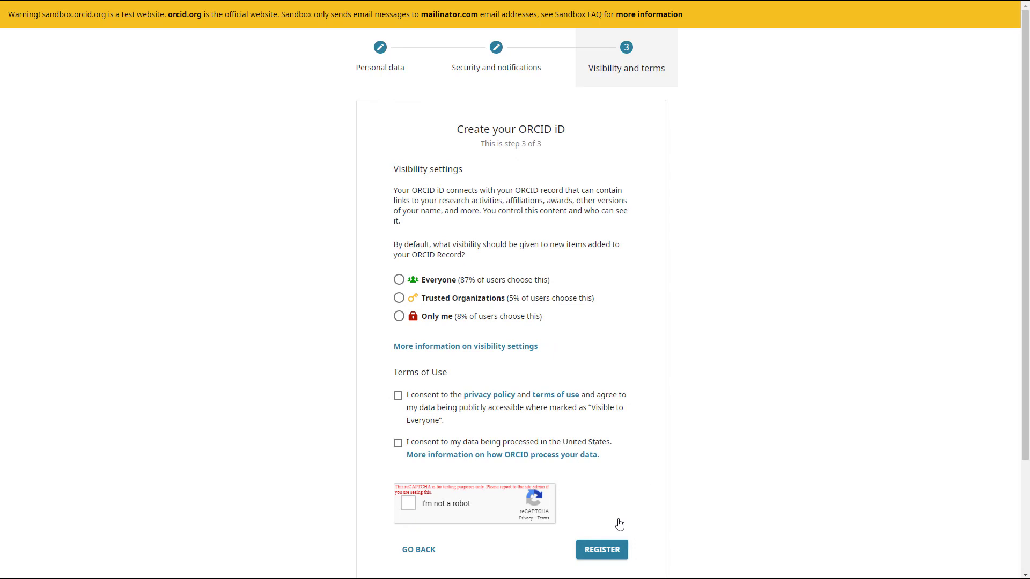
- Set visibility to Everyone, accept both consents and reCAPTCHA, register, and authorize Esploro
click(405, 283)
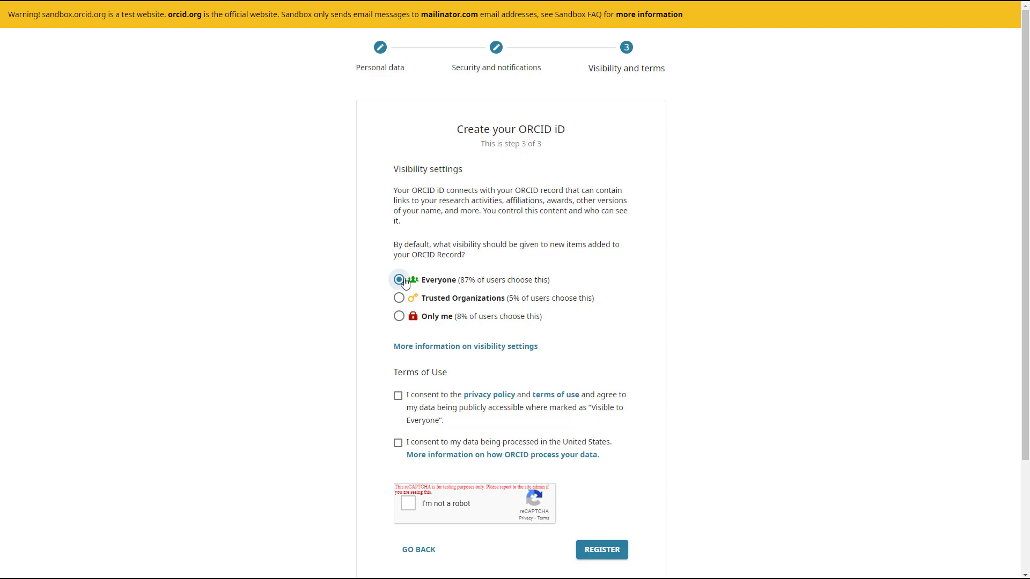
click(397, 396)
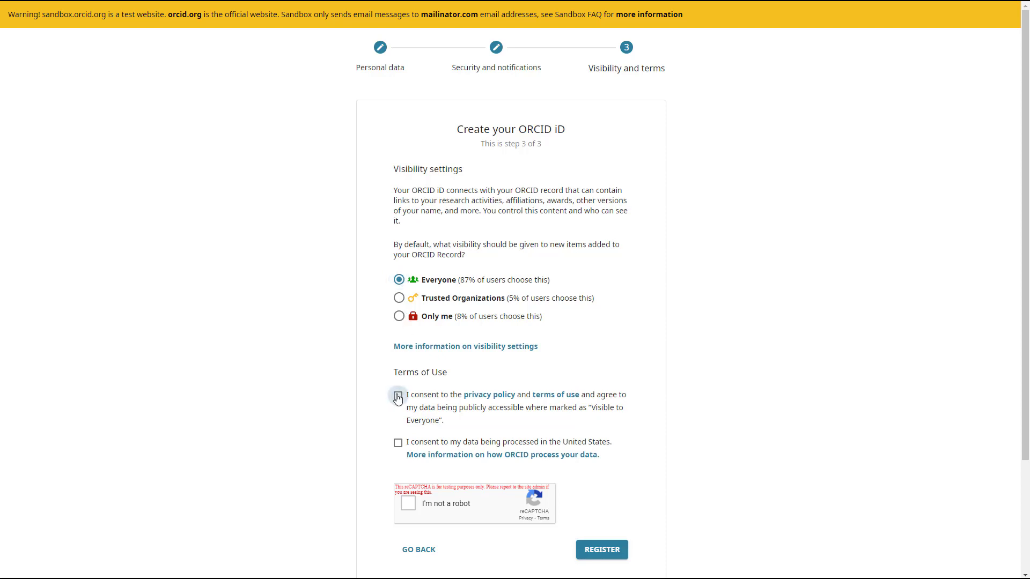
click(397, 443)
click(411, 505)
click(594, 555)
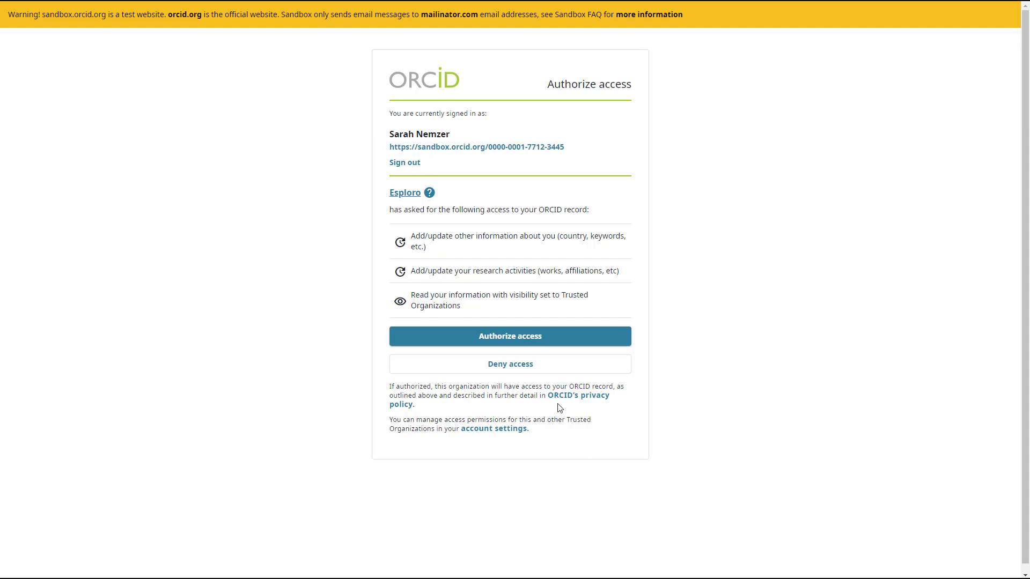
click(521, 343)
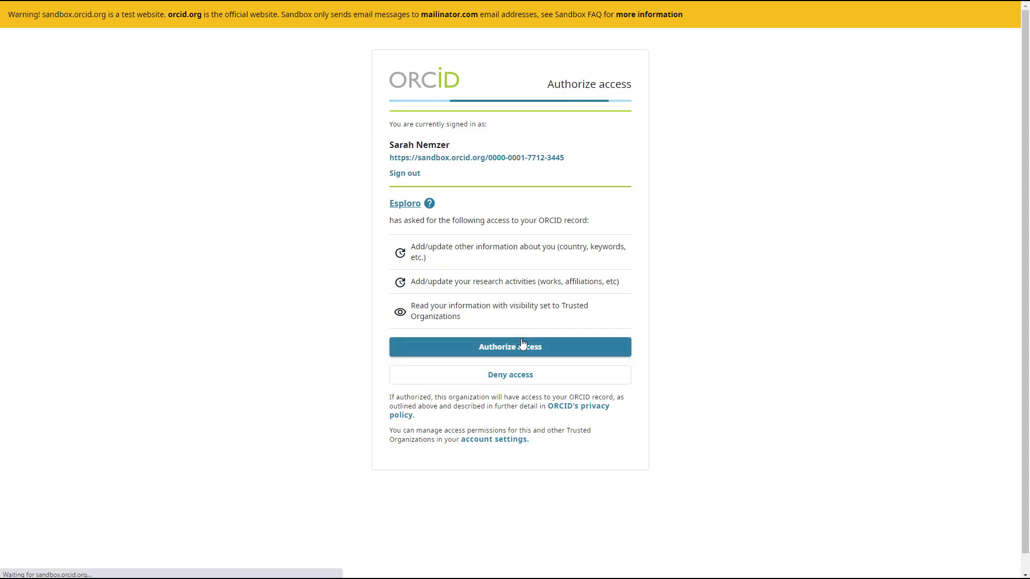